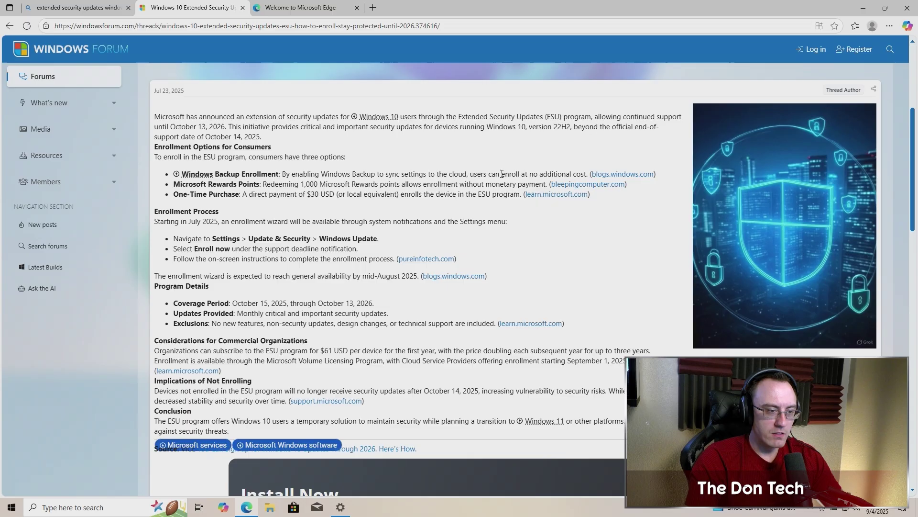
Open the Windows Experience Blog post on ESU enrollment and select its For individuals paragraph
{"action": "left_click", "coordinate": [610, 174]}
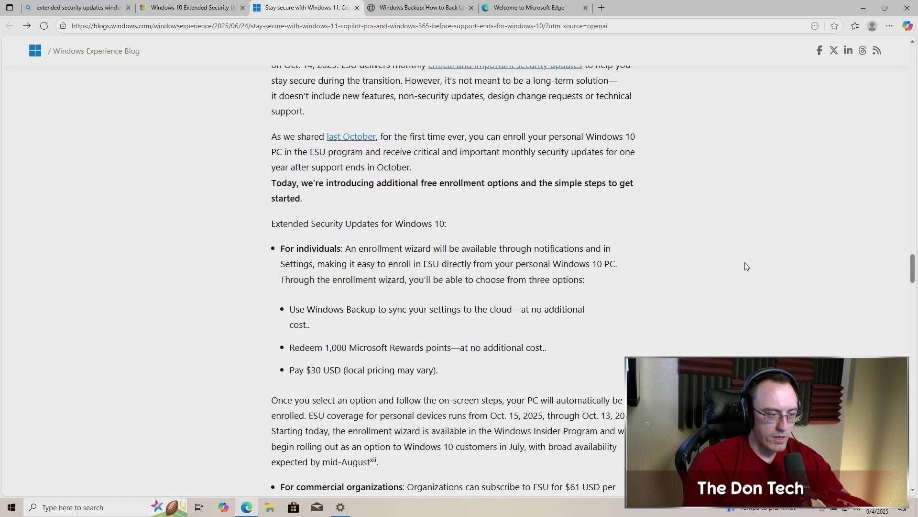
{"action": "triple_click", "coordinate": [483, 246]}
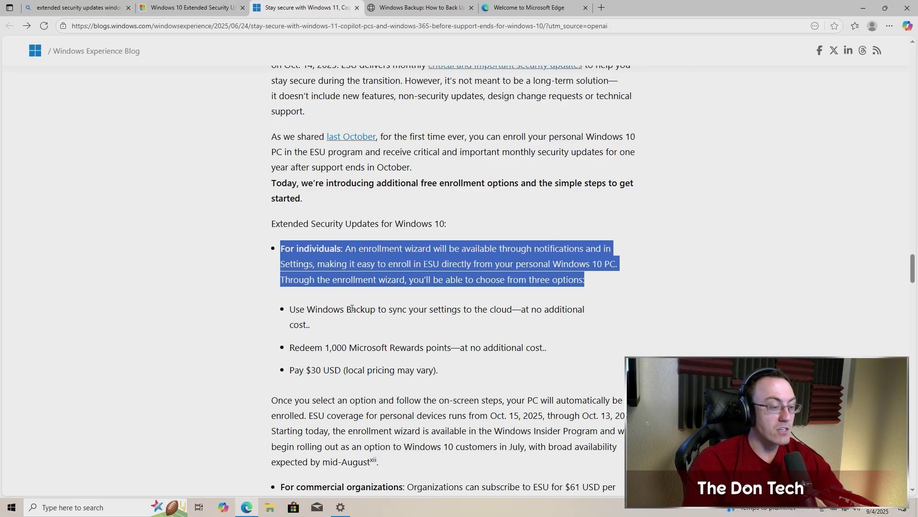
Switch to the Windows Backup guide tab and launch Windows Backup from the taskbar search
{"action": "key", "text": "ctrl+Tab"}
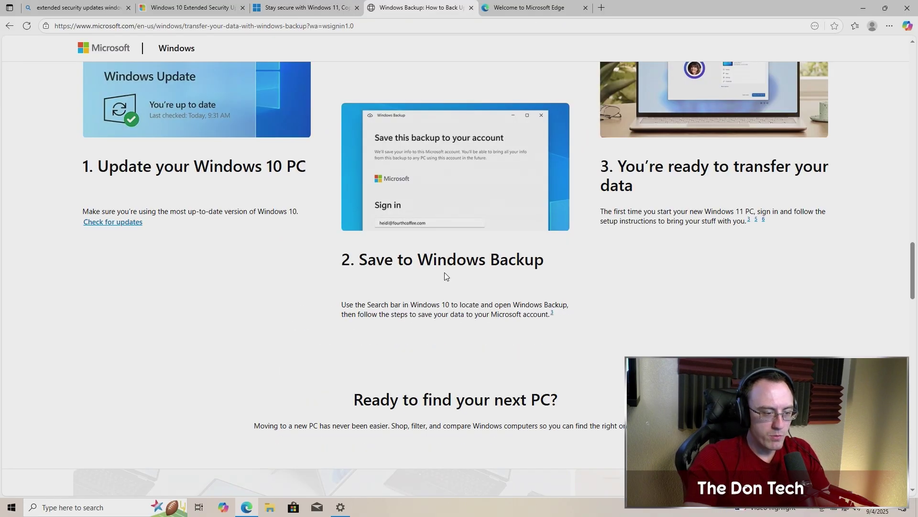
{"action": "key", "text": "super"}
{"action": "type", "text": "windwo"}
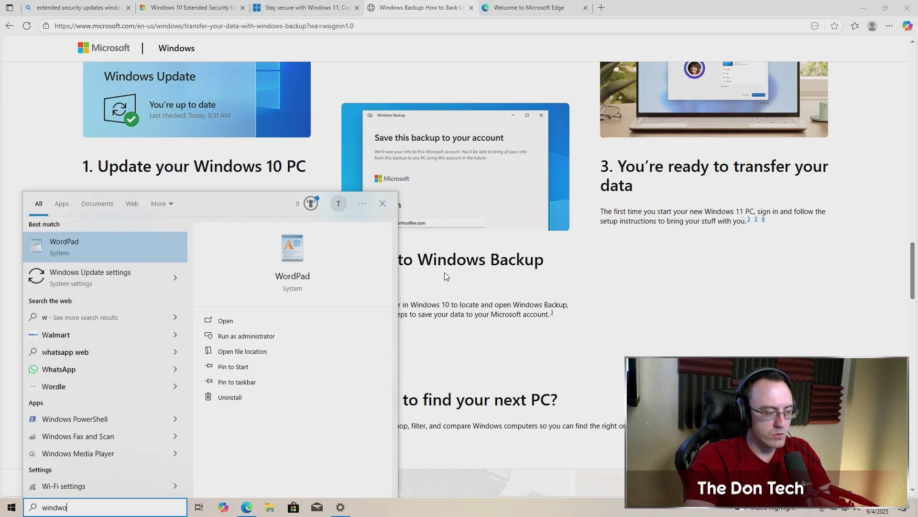
{"action": "key", "text": "BackSpace"}
{"action": "key", "text": "BackSpace"}
{"action": "type", "text": "ows bac"}
{"action": "key", "text": "Return"}
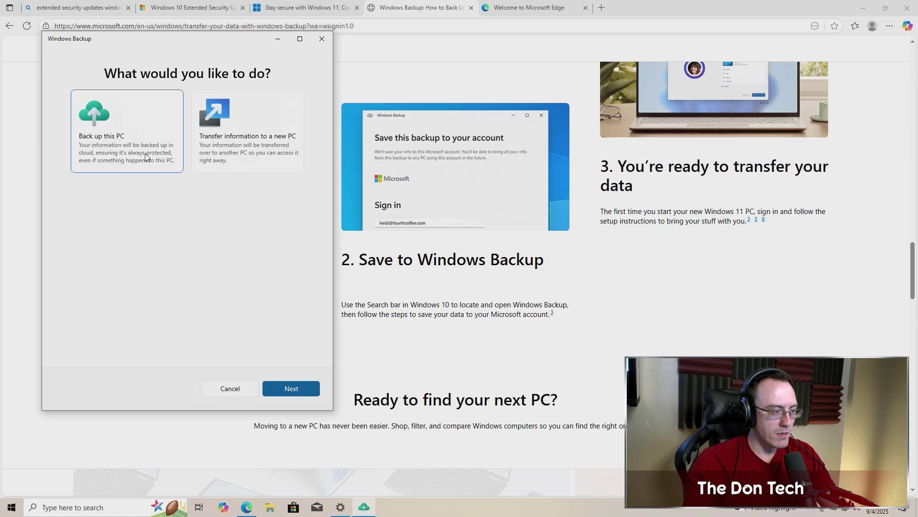
Choose Back up this PC and briefly expand the Settings and Credentials backup details
{"action": "left_click", "coordinate": [291, 387]}
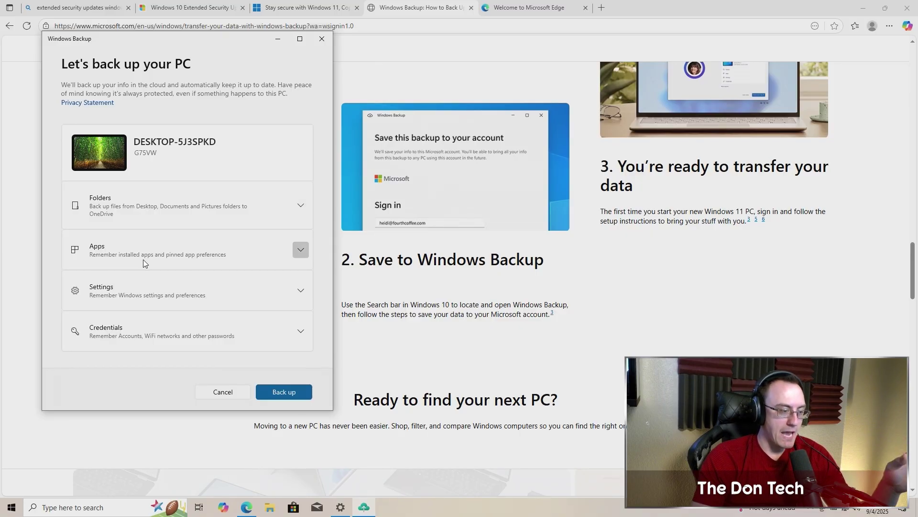
{"action": "left_click", "coordinate": [139, 288]}
{"action": "left_click", "coordinate": [139, 288]}
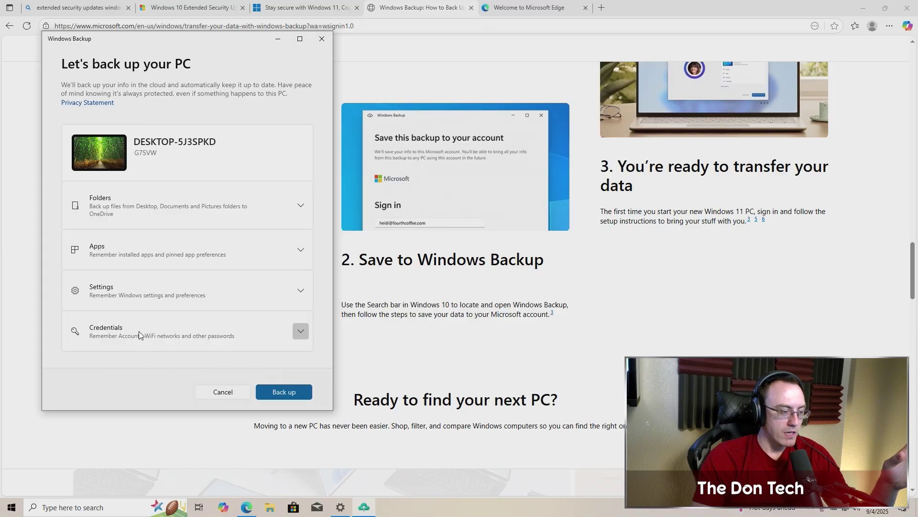
{"action": "left_click", "coordinate": [139, 331]}
{"action": "left_click", "coordinate": [139, 331]}
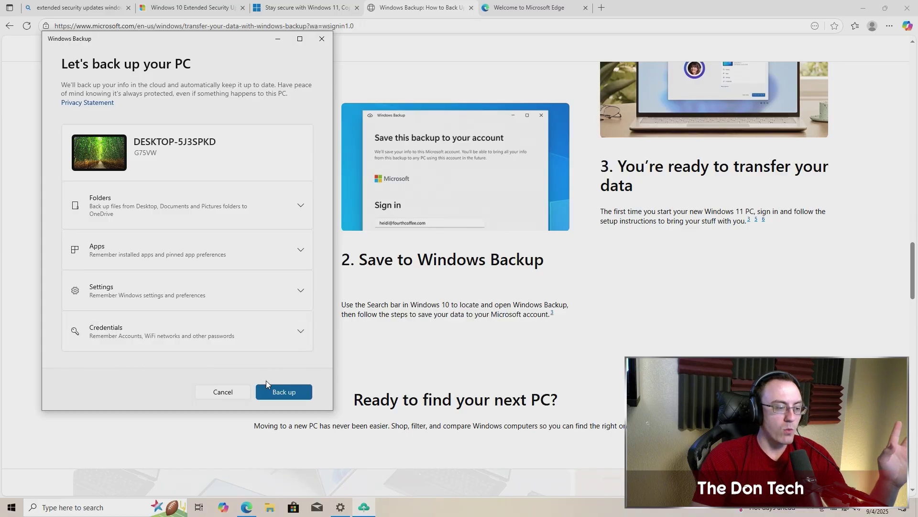
Start the backup and expand the device card to see each item's backup status
{"action": "left_click", "coordinate": [273, 392]}
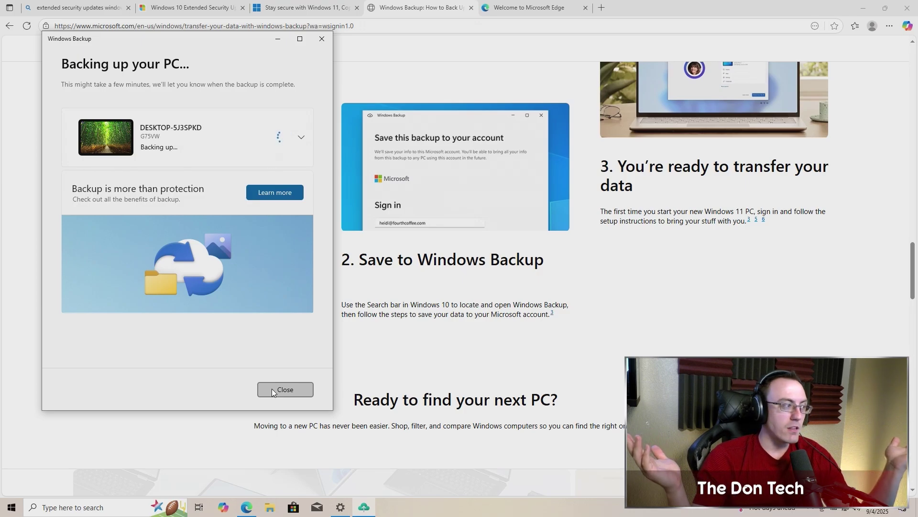
{"action": "left_click", "coordinate": [301, 137]}
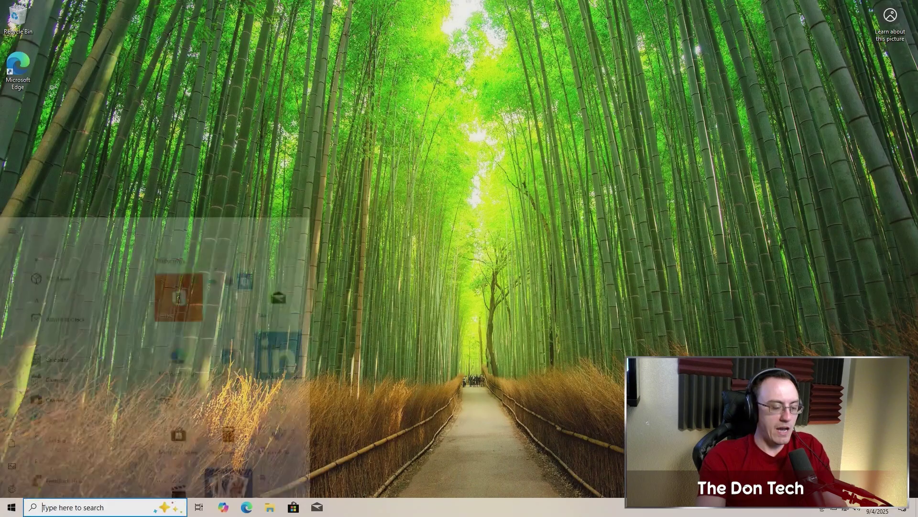
Search 'update' to reach Windows Update, then choose Enroll now for Extended Security Updates
{"action": "type", "text": "update"}
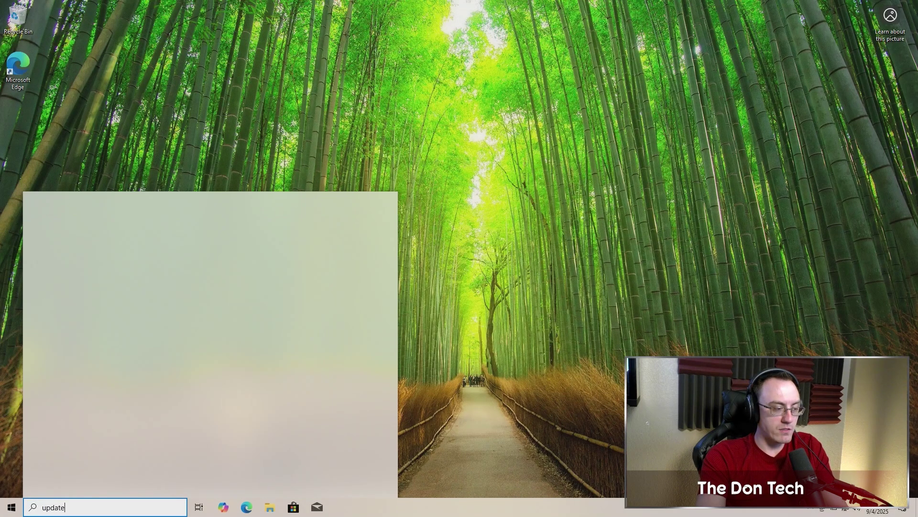
{"action": "key", "text": "Return"}
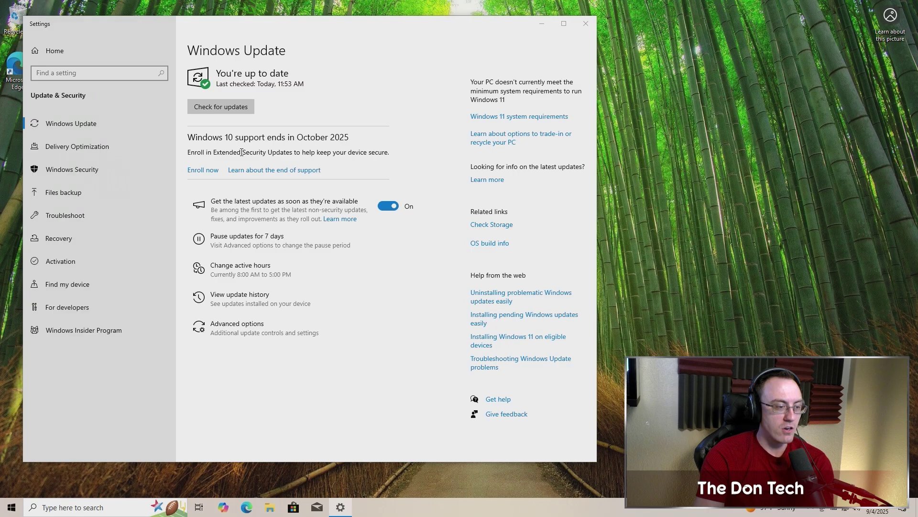
{"action": "left_click", "coordinate": [216, 171]}
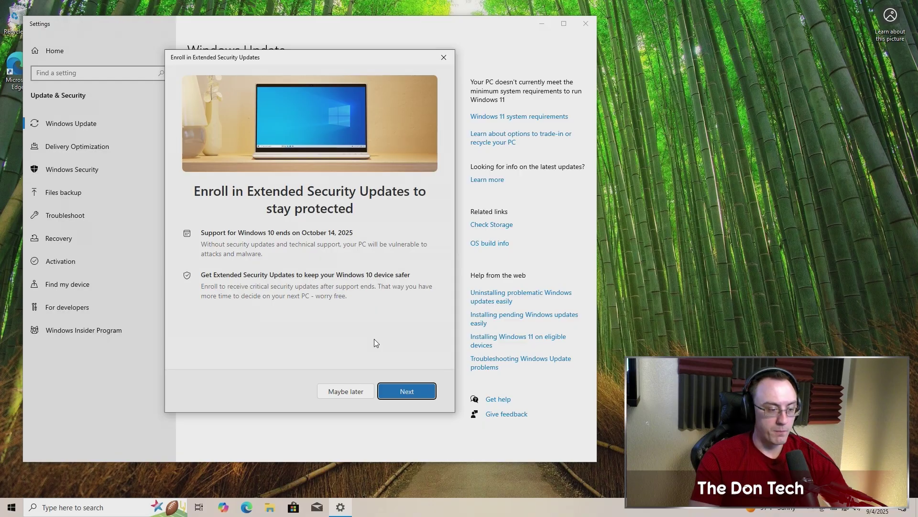
Pass the eligibility check, enroll at no extra cost, and close the confirmation
{"action": "left_click", "coordinate": [388, 384]}
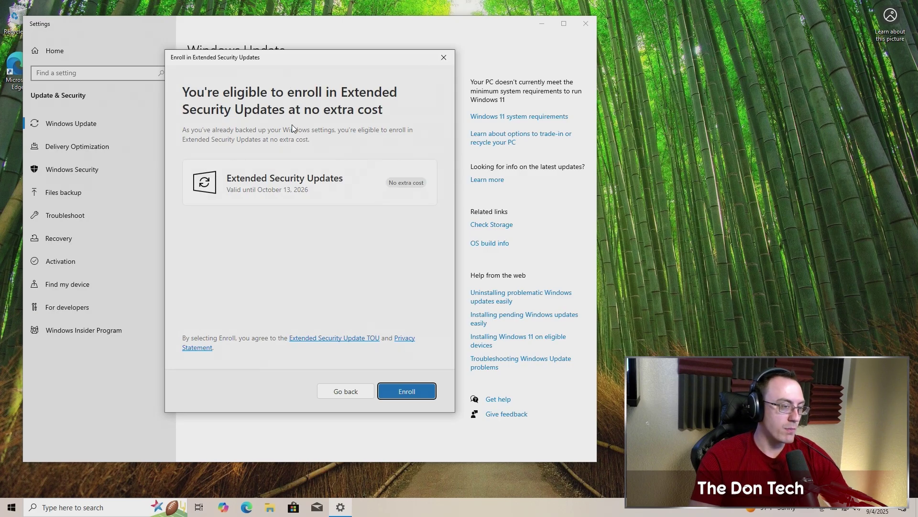
{"action": "left_click", "coordinate": [421, 393]}
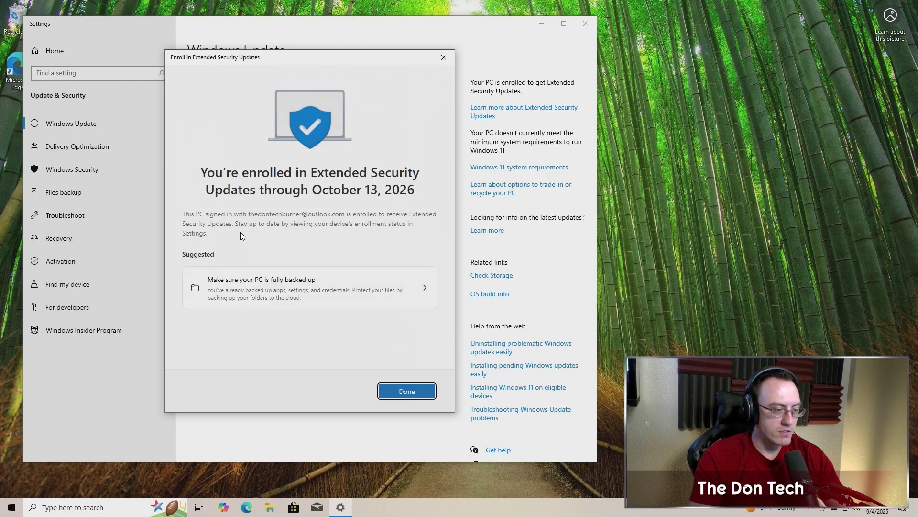
{"action": "left_click", "coordinate": [407, 391]}
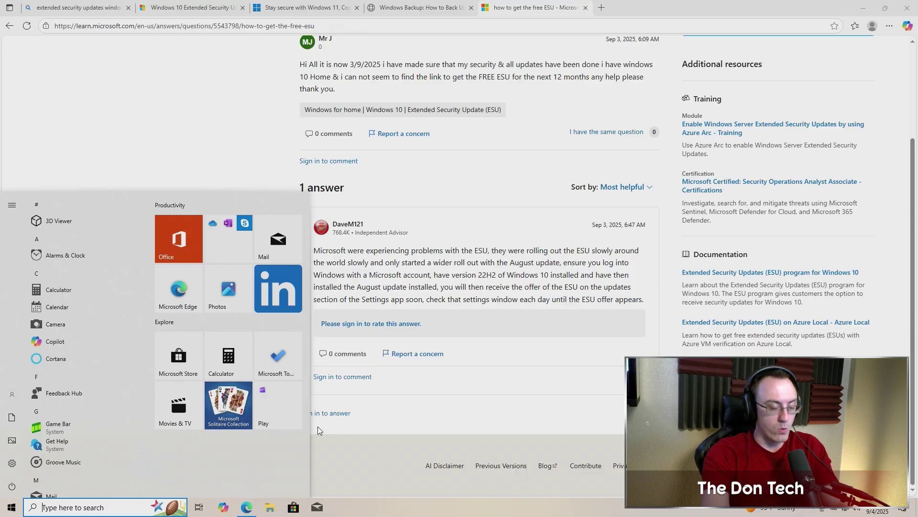
From the desktop, go through Start to Settings > Accounts > Family & other users
{"action": "key", "text": "Escape"}
{"action": "key", "text": "super+d"}
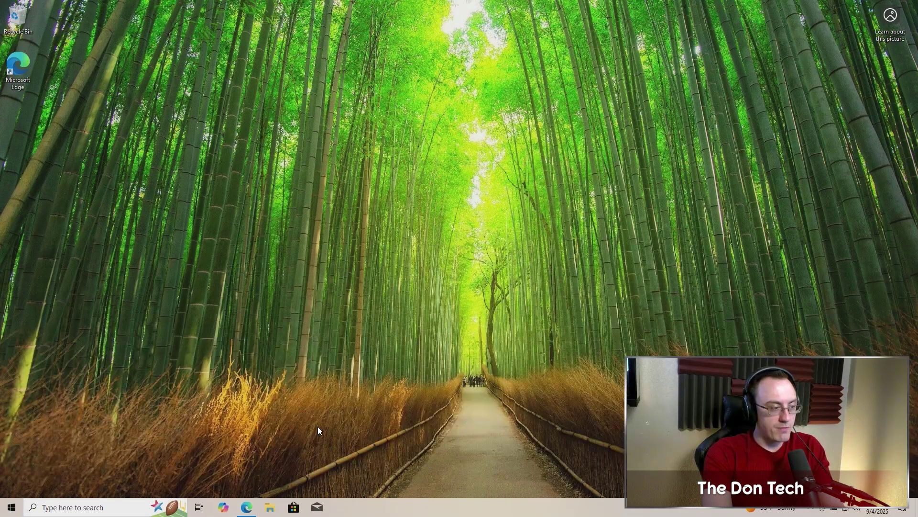
{"action": "key", "text": "super"}
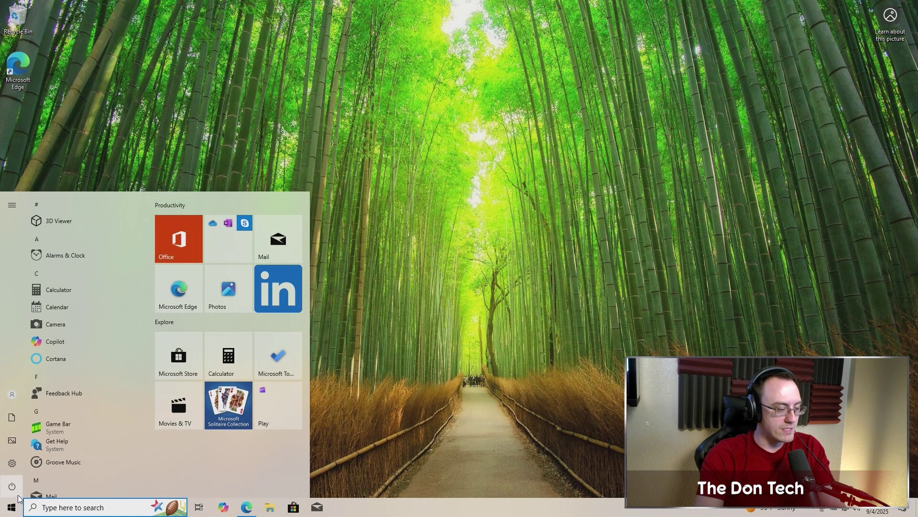
{"action": "left_click", "coordinate": [9, 461]}
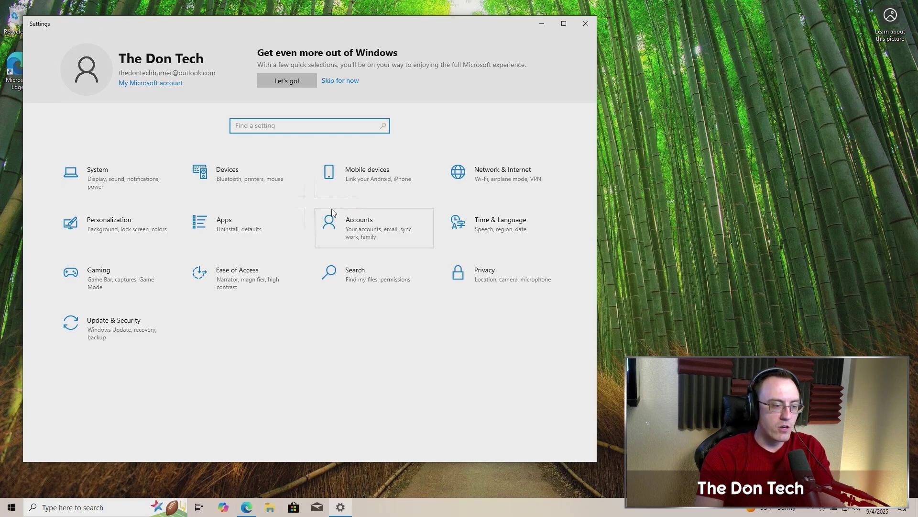
{"action": "left_click", "coordinate": [353, 228]}
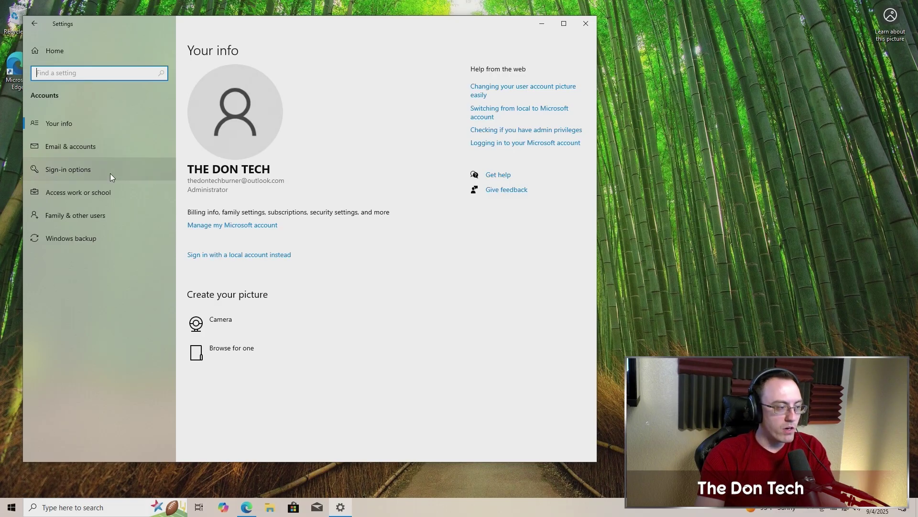
{"action": "left_click", "coordinate": [75, 214]}
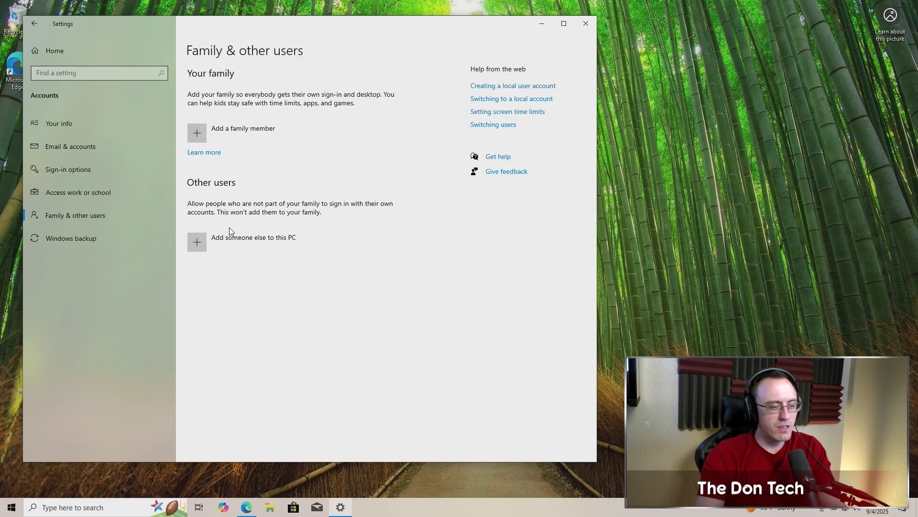
Create a local user 'Owner - Local' without a Microsoft account or sign-in info
{"action": "left_click", "coordinate": [221, 238]}
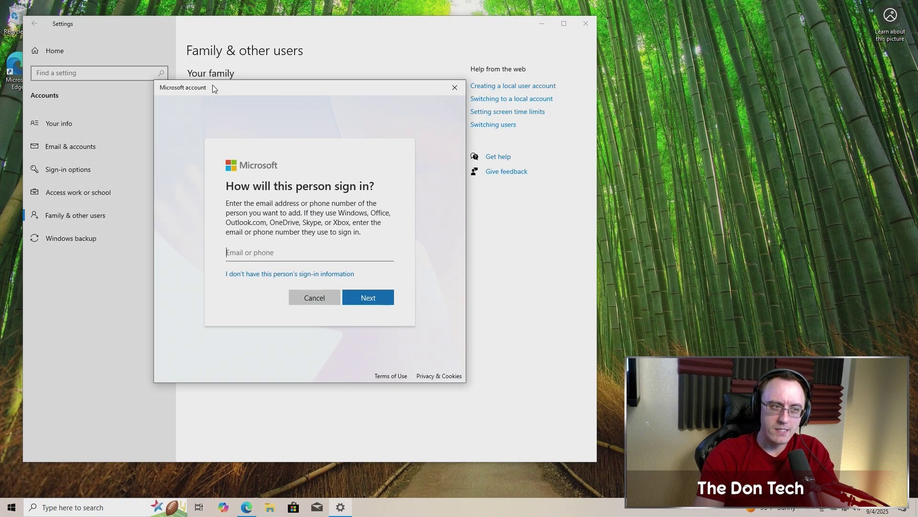
{"action": "left_click", "coordinate": [256, 275]}
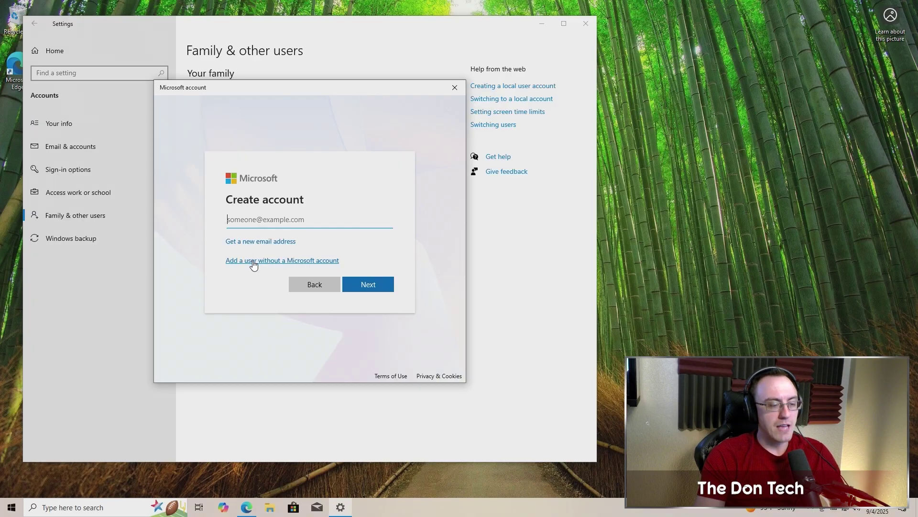
{"action": "left_click", "coordinate": [253, 261]}
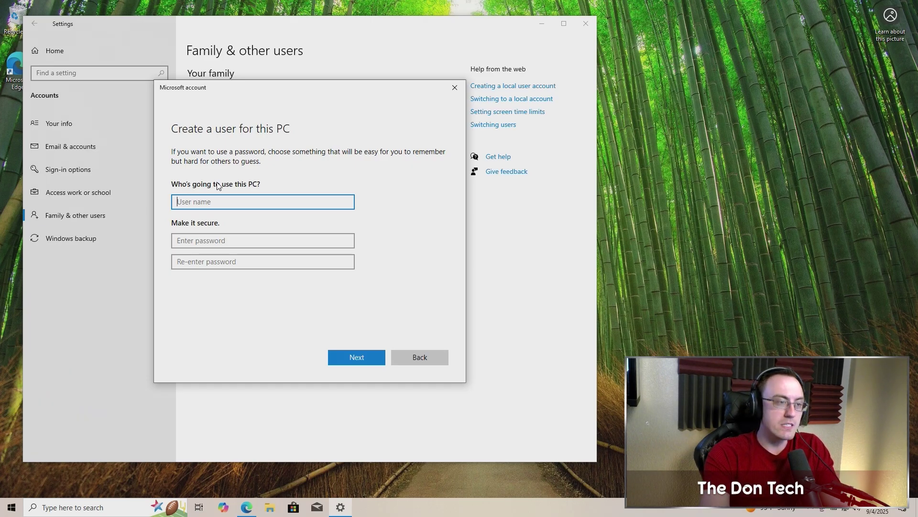
{"action": "type", "text": "Owner - Local"}
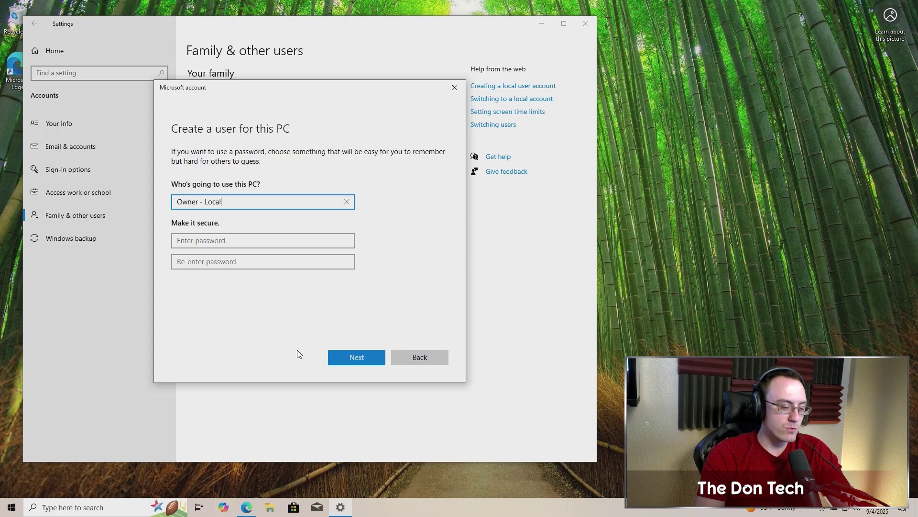
{"action": "left_click", "coordinate": [340, 357]}
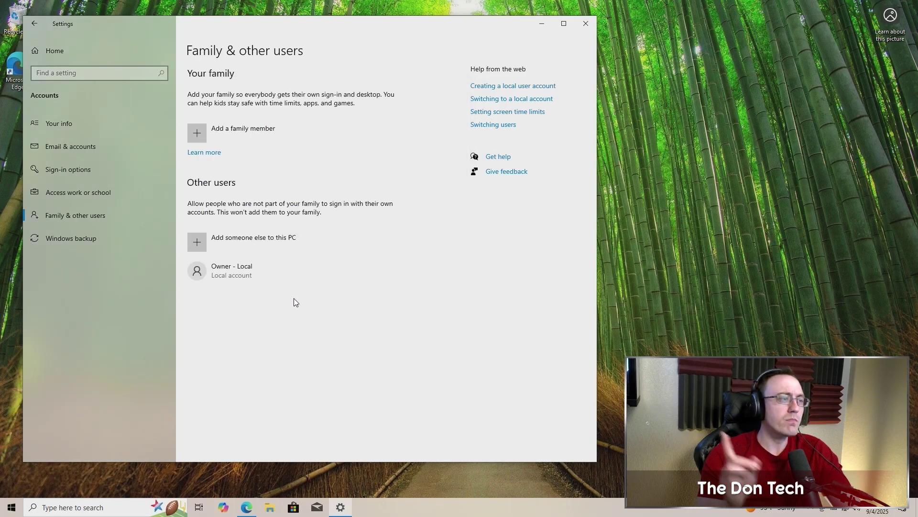
Change the Owner - Local account type from standard user to Administrator
{"action": "left_click", "coordinate": [248, 272]}
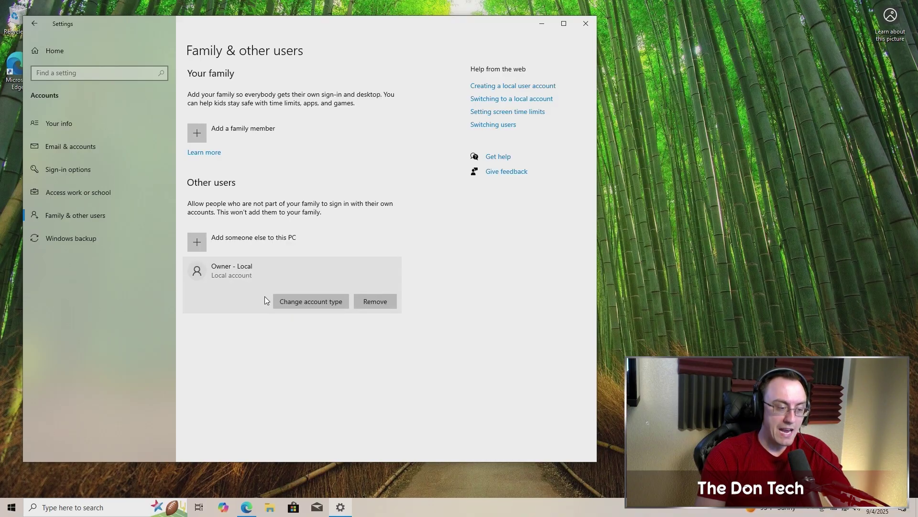
{"action": "left_click", "coordinate": [284, 297]}
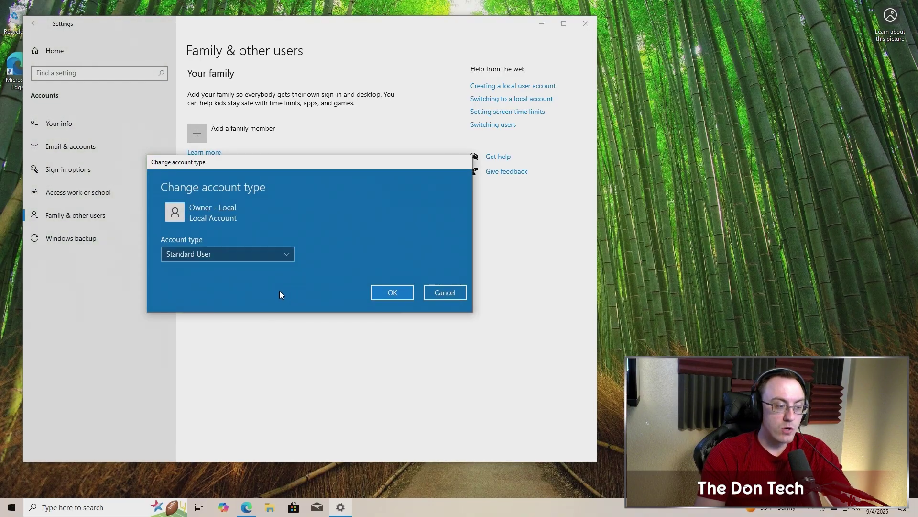
{"action": "left_click", "coordinate": [254, 254]}
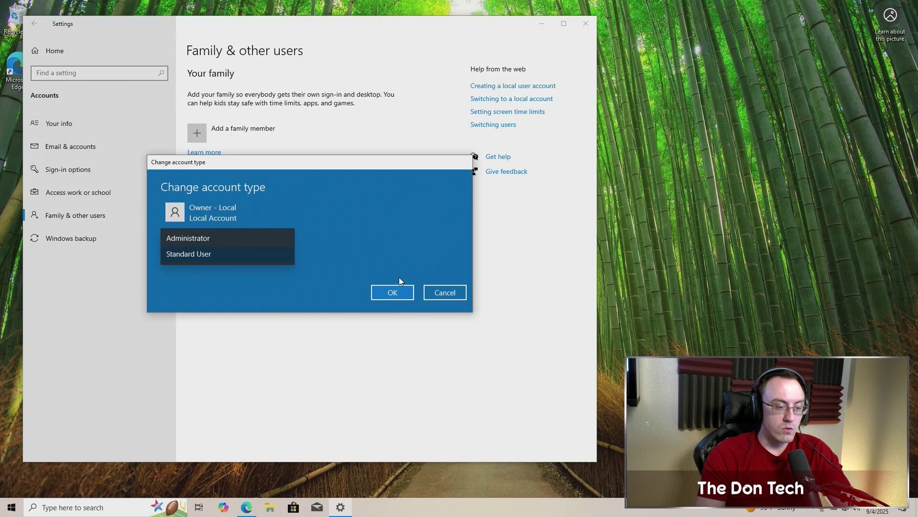
{"action": "left_click", "coordinate": [452, 286]}
{"action": "left_click", "coordinate": [451, 286]}
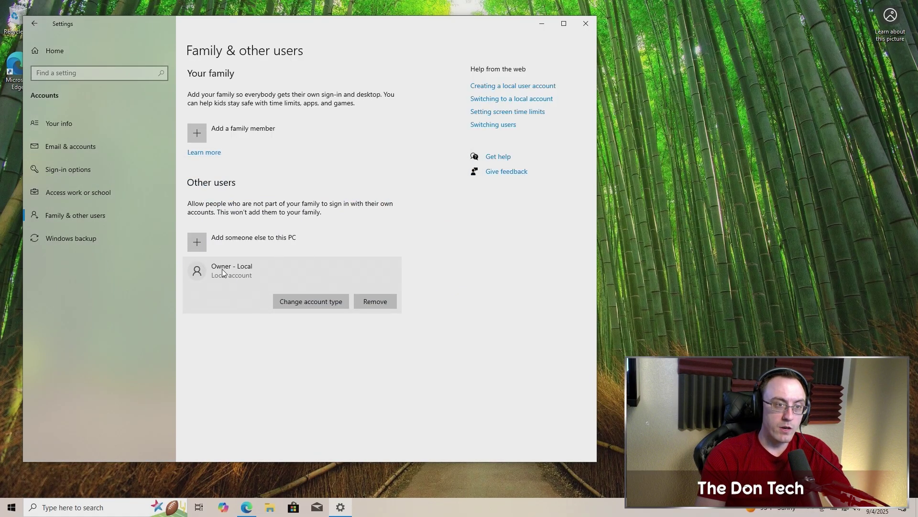
{"action": "left_click", "coordinate": [291, 302]}
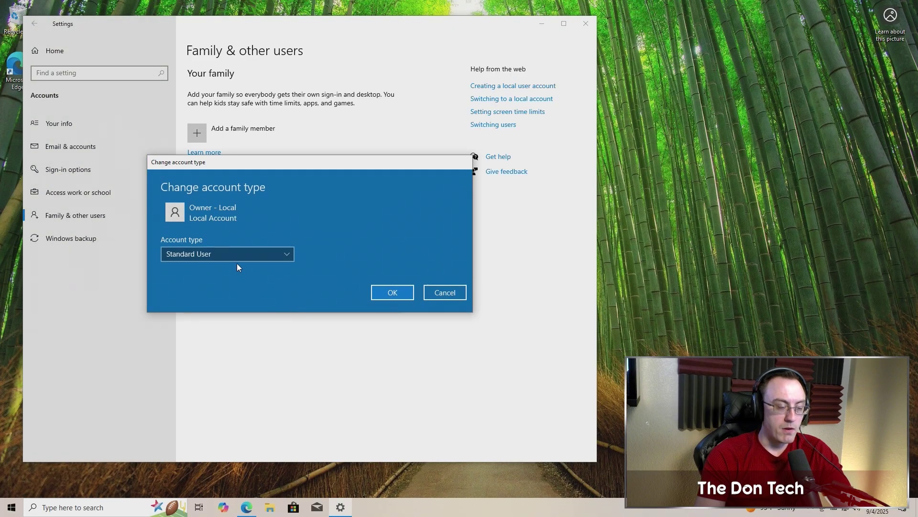
{"action": "left_click", "coordinate": [242, 252]}
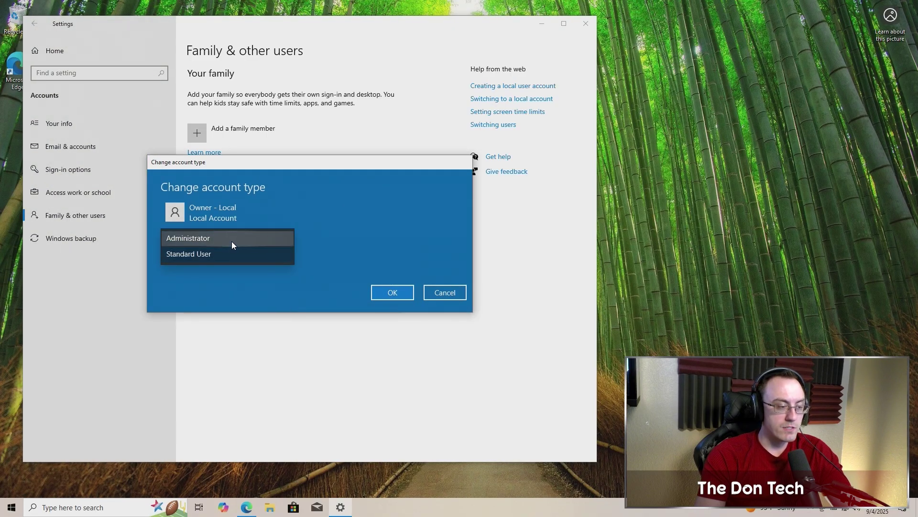
{"action": "left_click", "coordinate": [230, 245]}
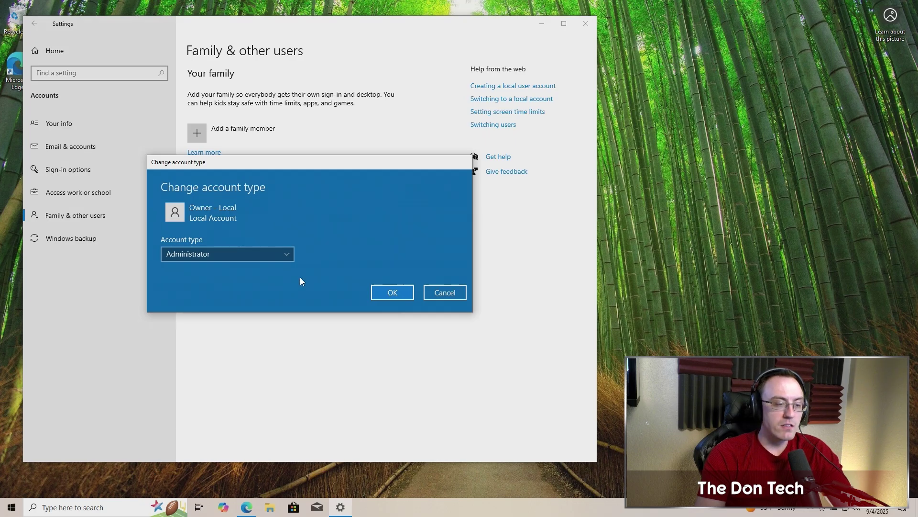
{"action": "left_click", "coordinate": [383, 293]}
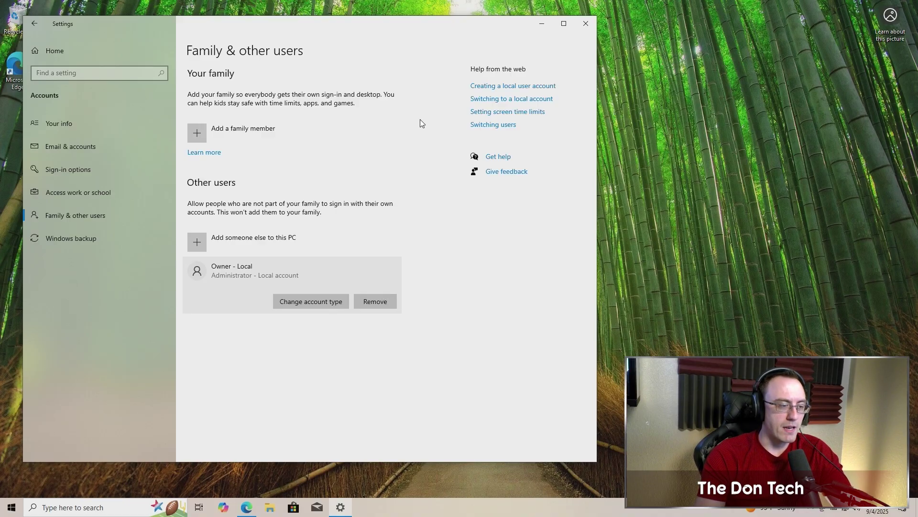
Close Settings, sign out via the Start menu account options, and choose Owner - Local
{"action": "left_click", "coordinate": [585, 22]}
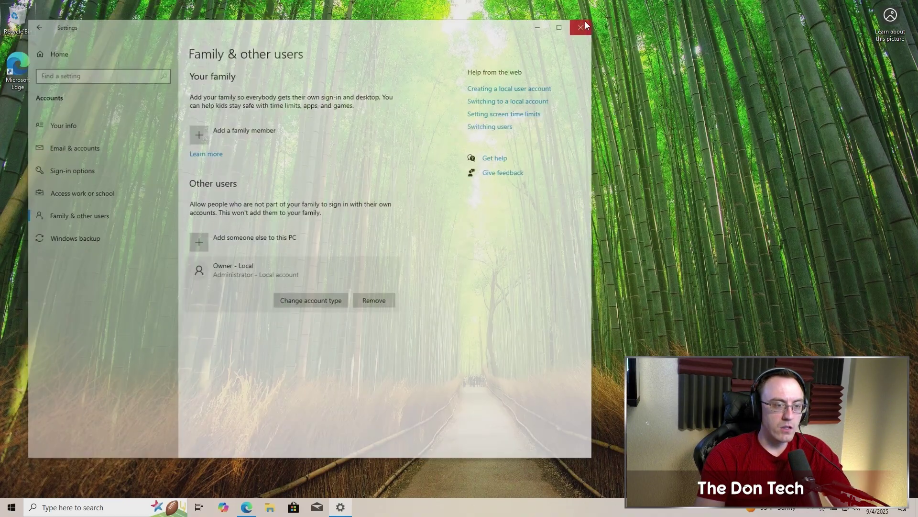
{"action": "left_click", "coordinate": [11, 507]}
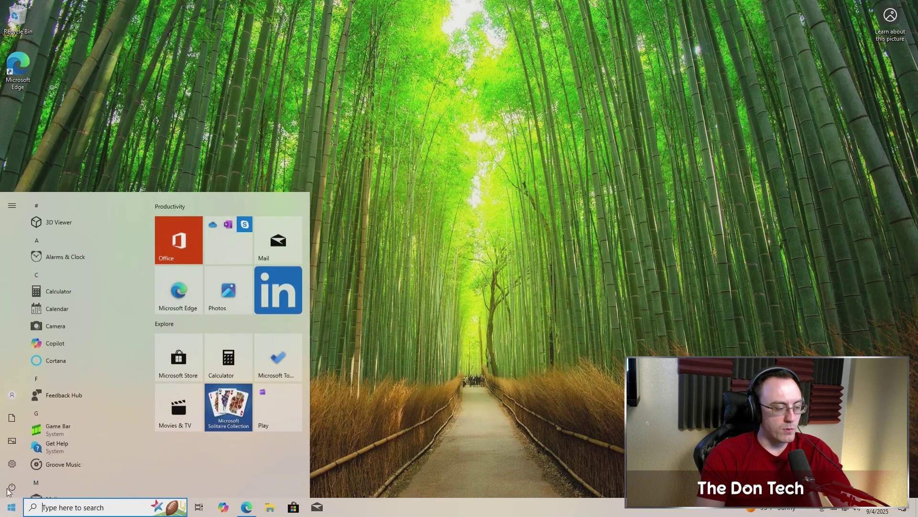
{"action": "left_click", "coordinate": [13, 487]}
{"action": "left_click", "coordinate": [13, 486]}
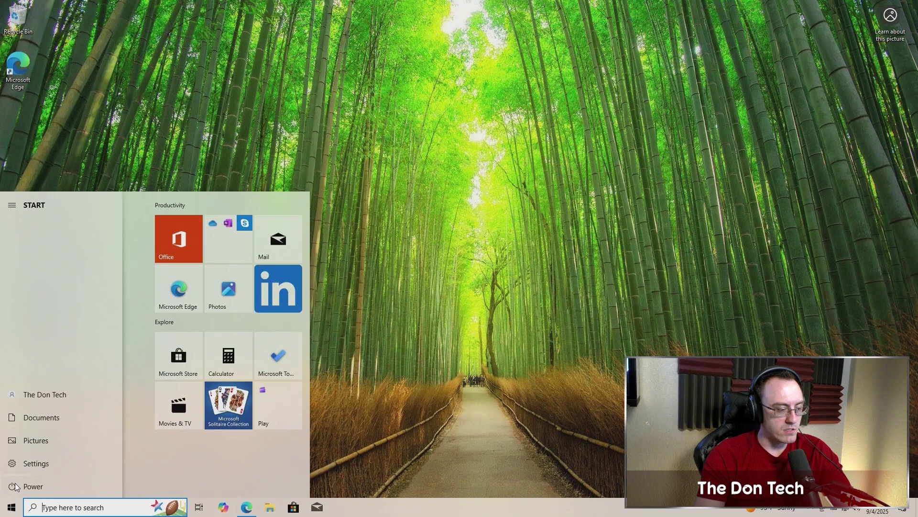
{"action": "left_click", "coordinate": [36, 393]}
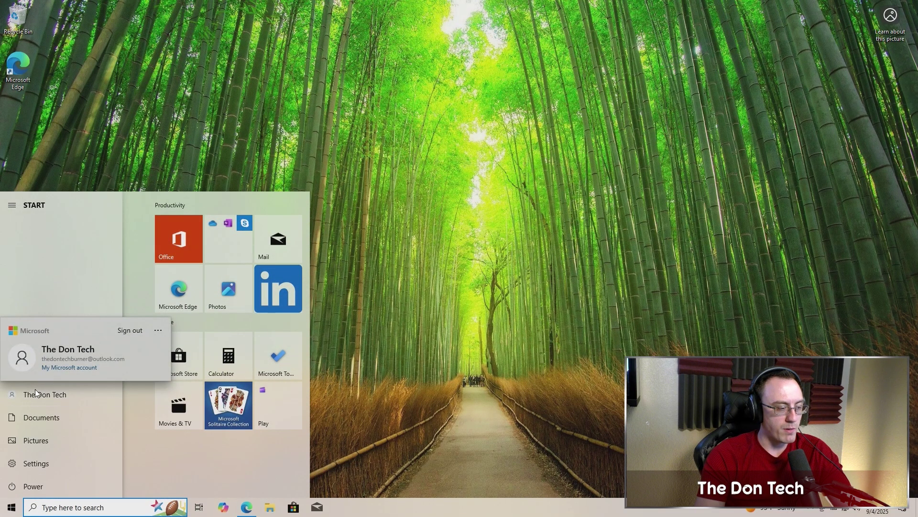
{"action": "left_click", "coordinate": [121, 332]}
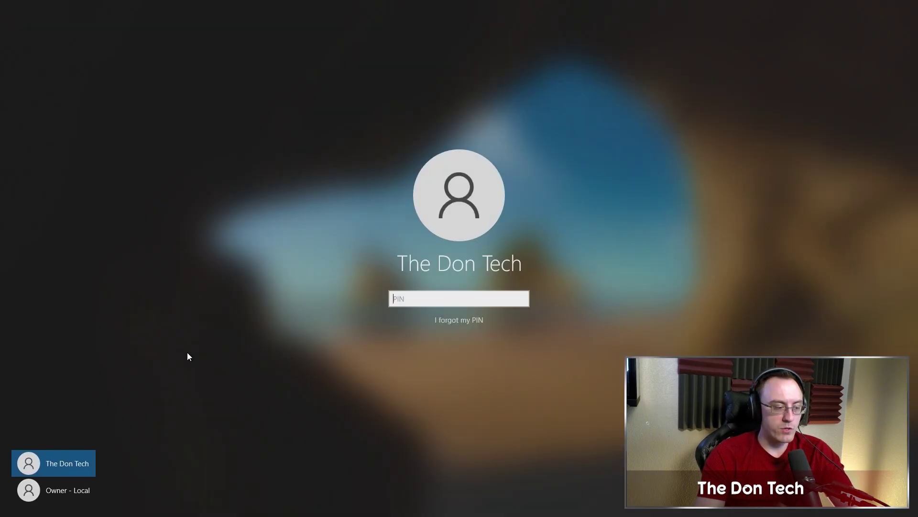
{"action": "left_click", "coordinate": [68, 492]}
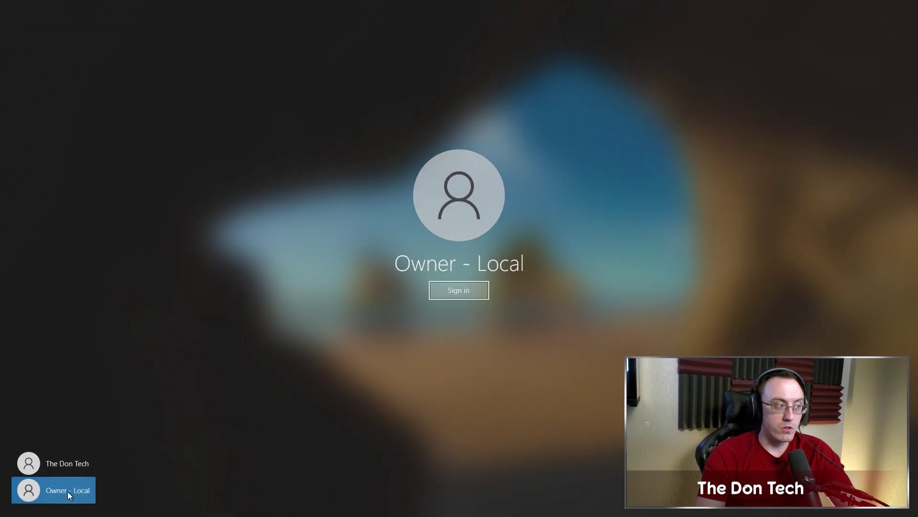
Sign in as Owner - Local and set Inking & typing, Advertising ID and Tailored experiences to No
{"action": "left_click", "coordinate": [464, 292]}
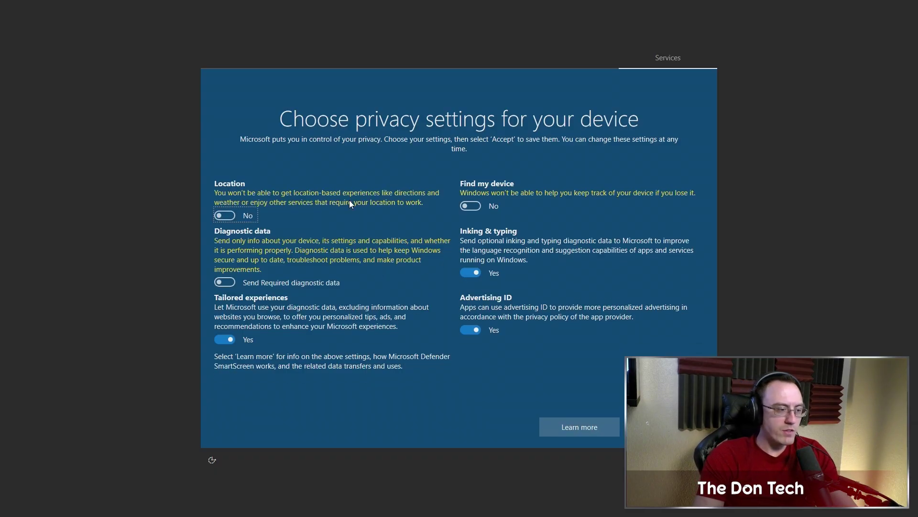
{"action": "left_click", "coordinate": [471, 272]}
{"action": "left_click", "coordinate": [471, 329]}
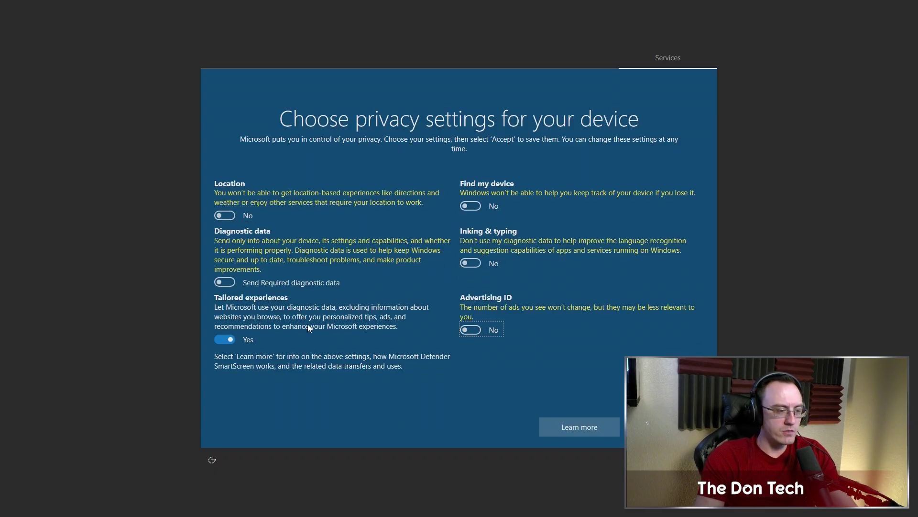
{"action": "key", "text": "shift+Tab"}
{"action": "key", "text": "space"}
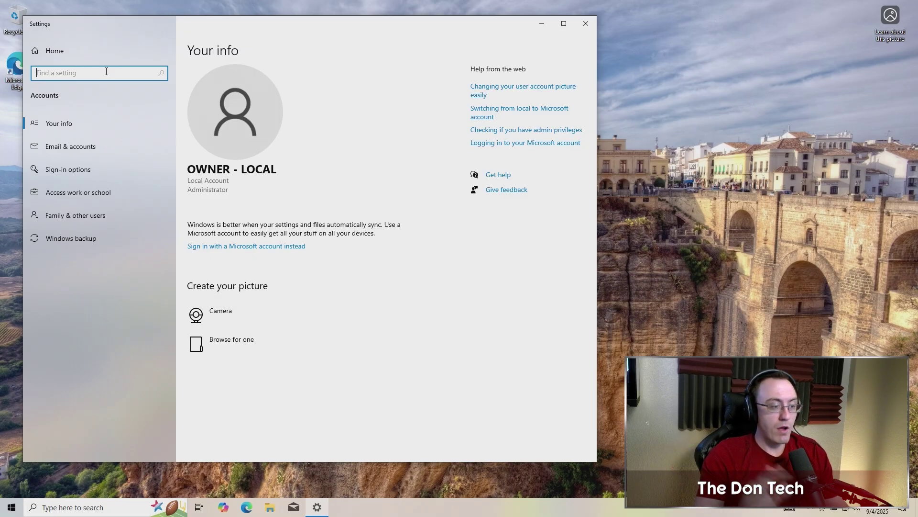
Search 'update' to reach the Windows Update page and run Check for updates
{"action": "key", "text": "super"}
{"action": "type", "text": "update"}
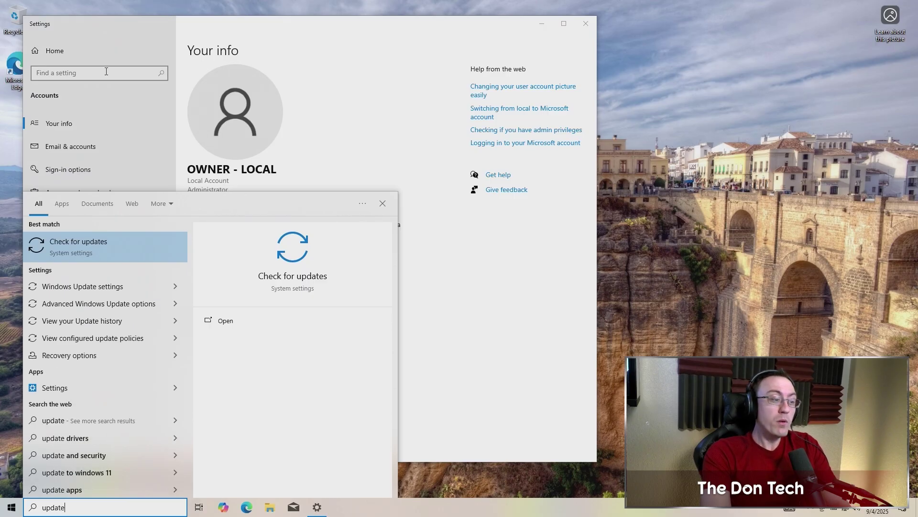
{"action": "key", "text": "Return"}
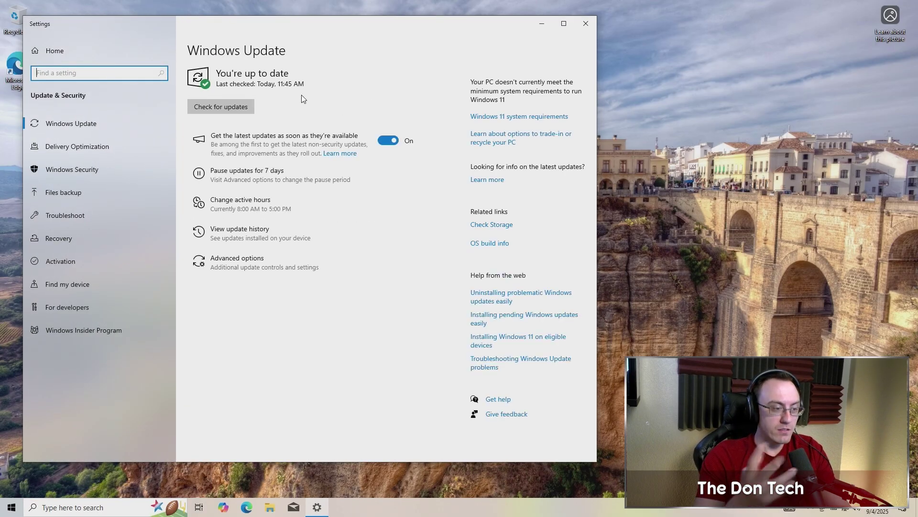
{"action": "left_click", "coordinate": [232, 107]}
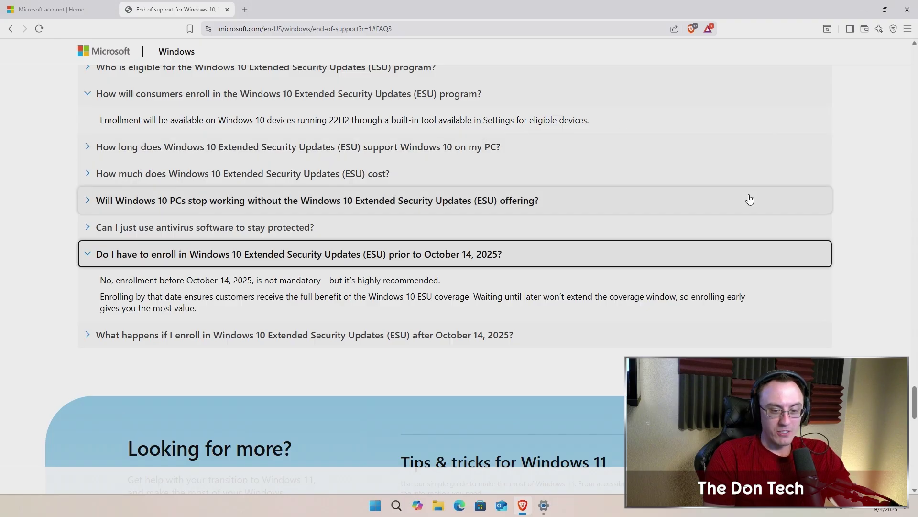
Scroll the Windows 10 End of support FAQ to read whether ESU enrollment is needed before October 14, 2025
{"action": "left_click_drag", "start_coordinate": [915, 400], "coordinate": [915, 421]}
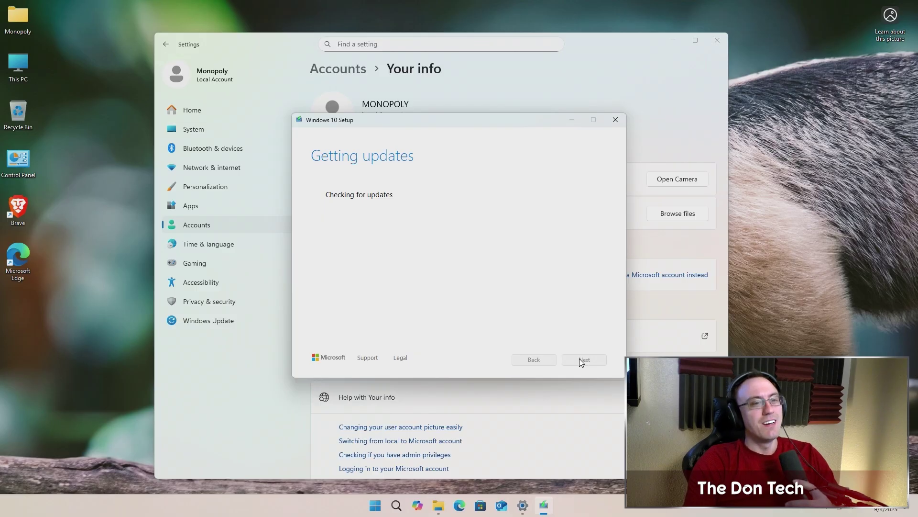